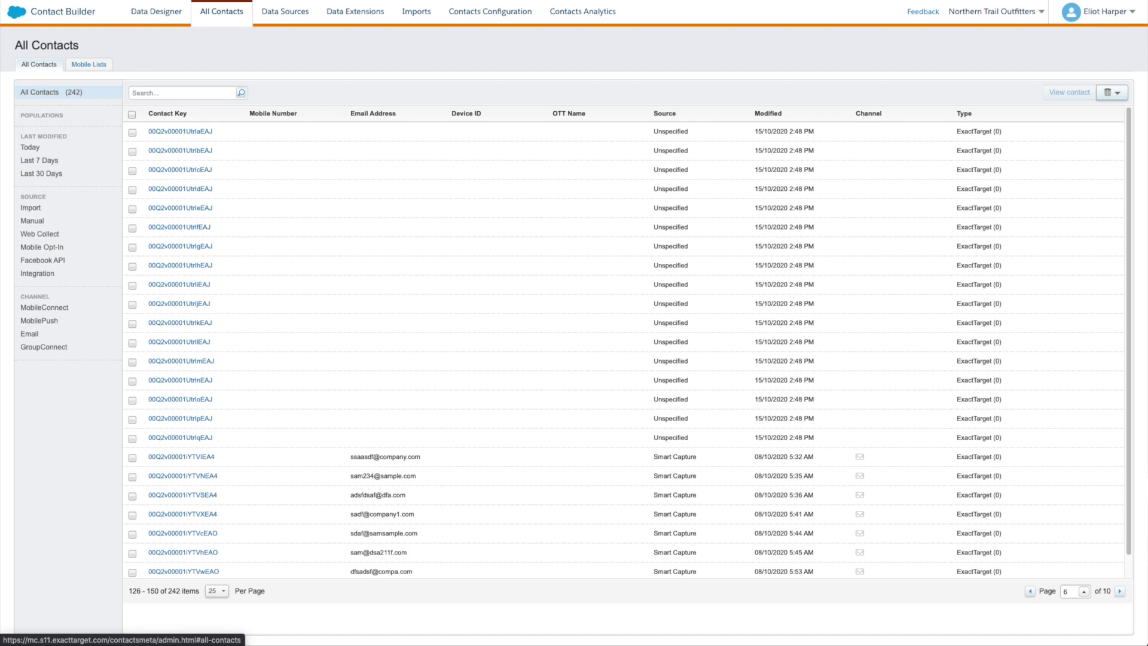
- From Mobile Lists, create a MobileConnect filtered list based on All Contacts
{"action": "left_click", "coordinate": [88, 65]}
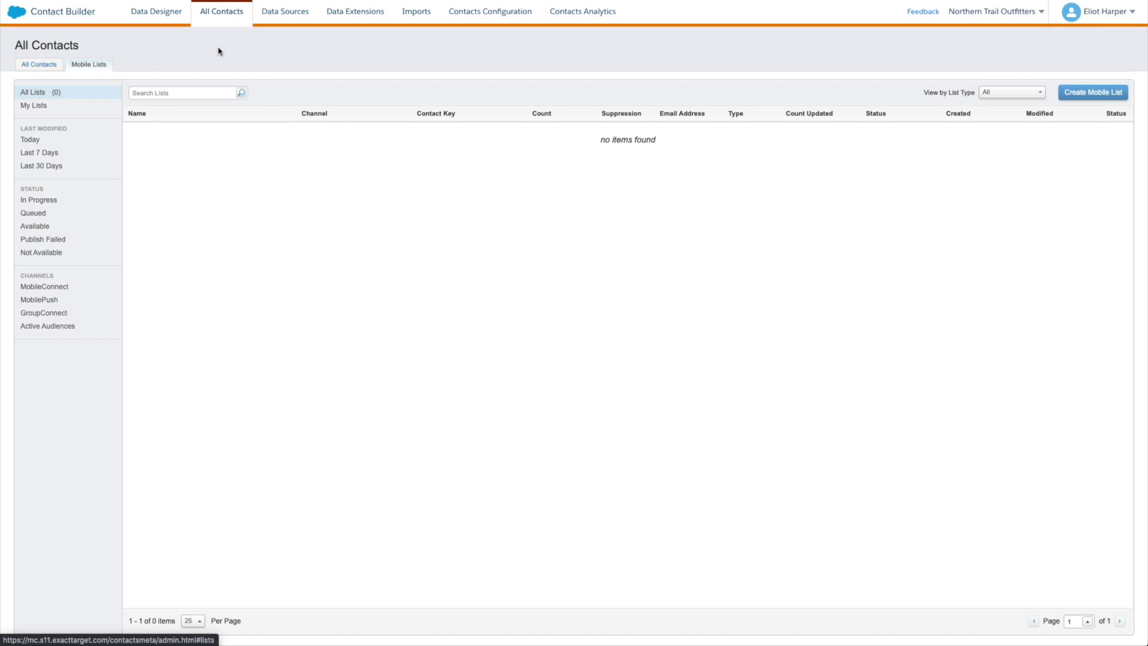
{"action": "left_click", "coordinate": [1073, 99]}
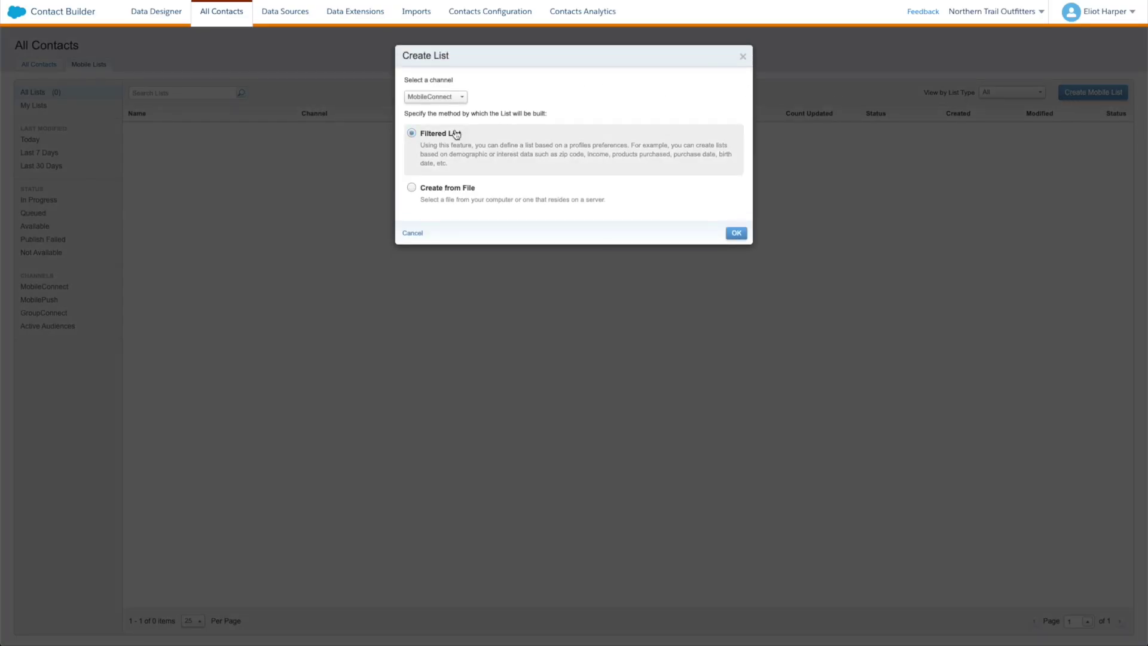
{"action": "left_click", "coordinate": [735, 233]}
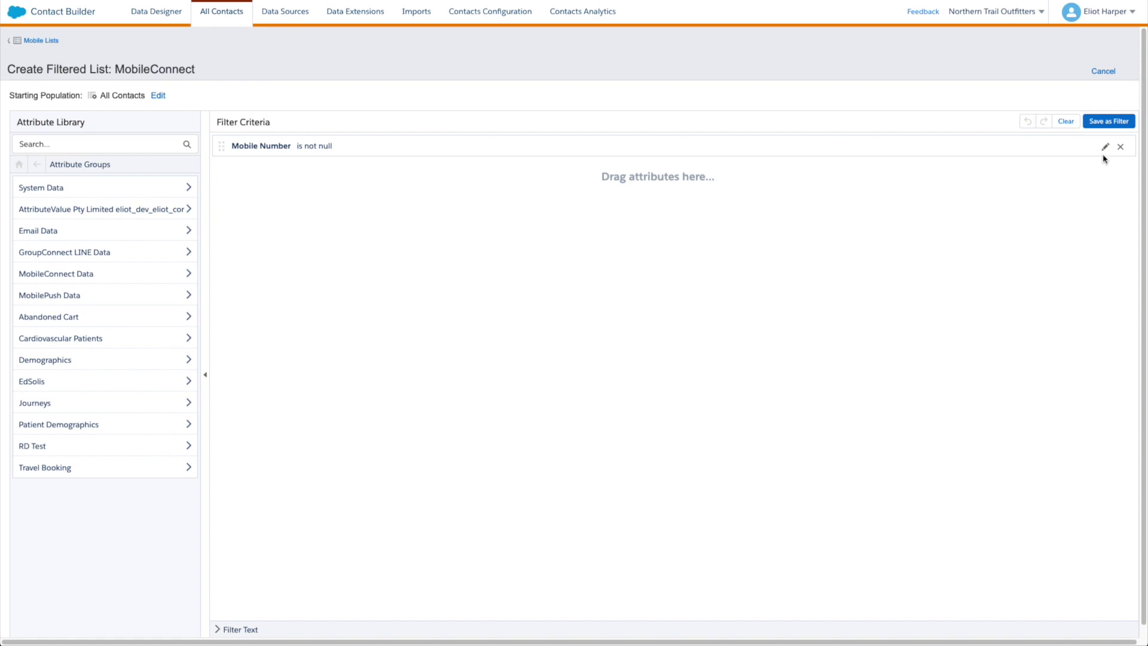
- Replace the default Mobile Number criterion with Contact Key begins with 00Q
{"action": "left_click", "coordinate": [1121, 147]}
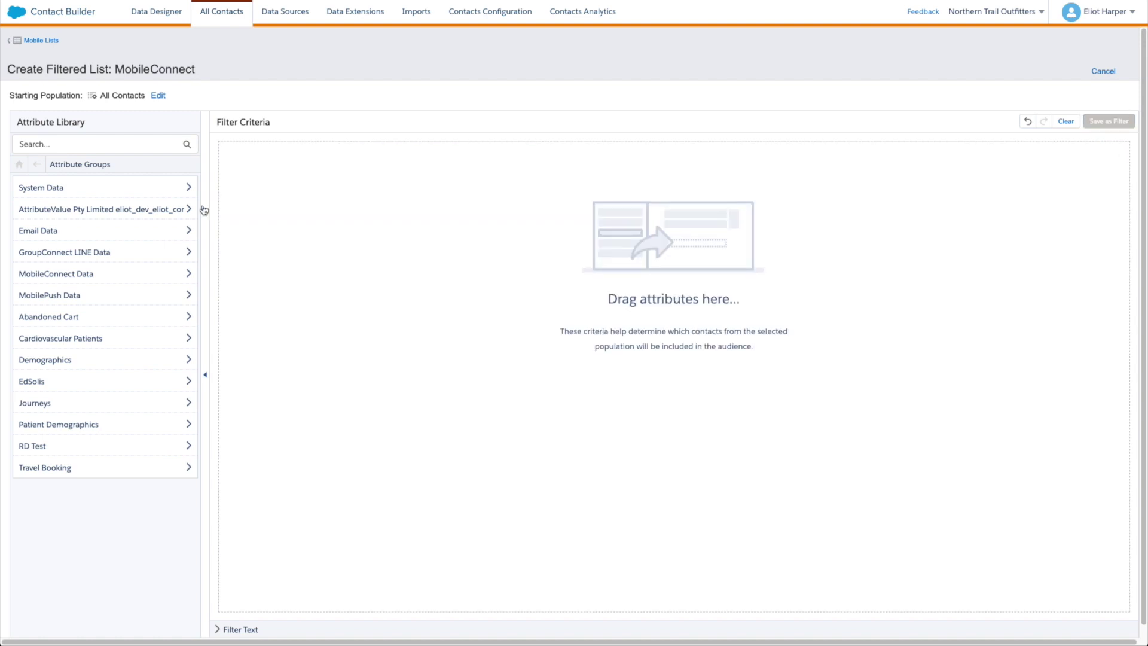
{"action": "left_click", "coordinate": [161, 191]}
{"action": "left_click", "coordinate": [148, 210]}
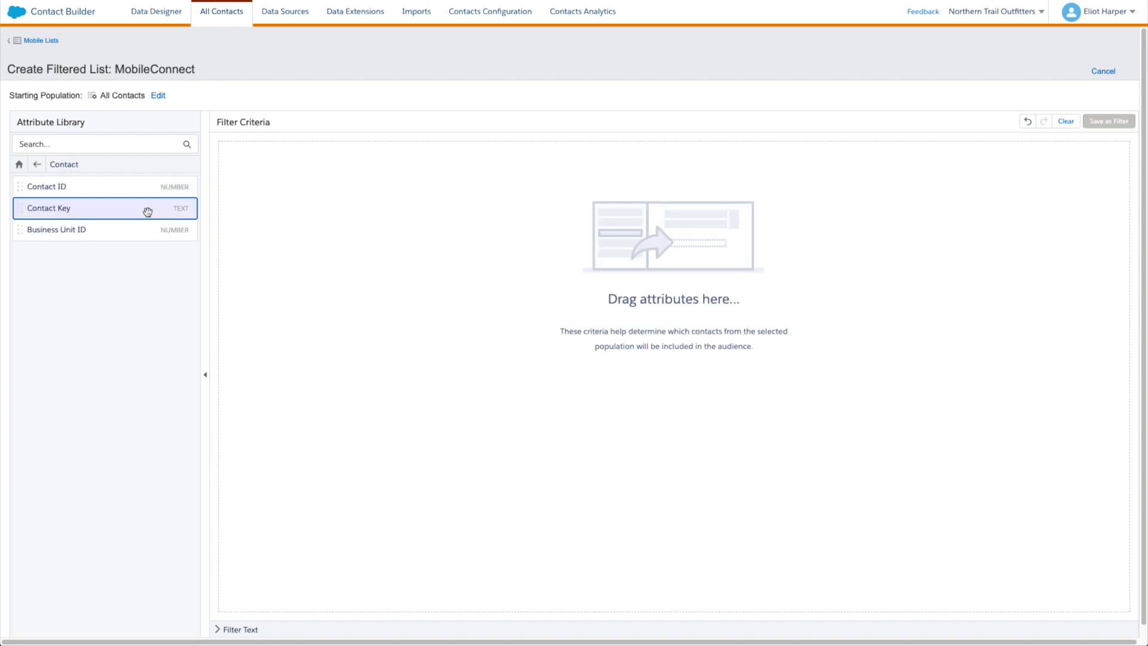
{"action": "left_click_drag", "start_coordinate": [148, 211], "coordinate": [320, 193]}
{"action": "left_click", "coordinate": [314, 174]}
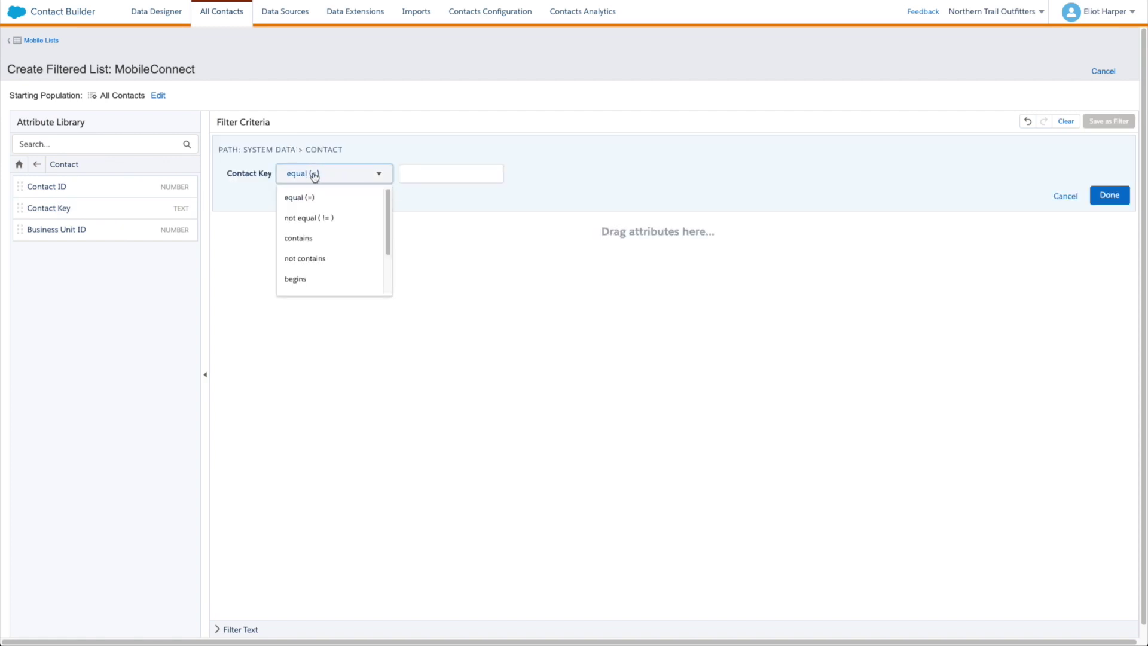
{"action": "left_click", "coordinate": [296, 278]}
{"action": "left_click", "coordinate": [450, 173]}
{"action": "type", "text": "00Q"}
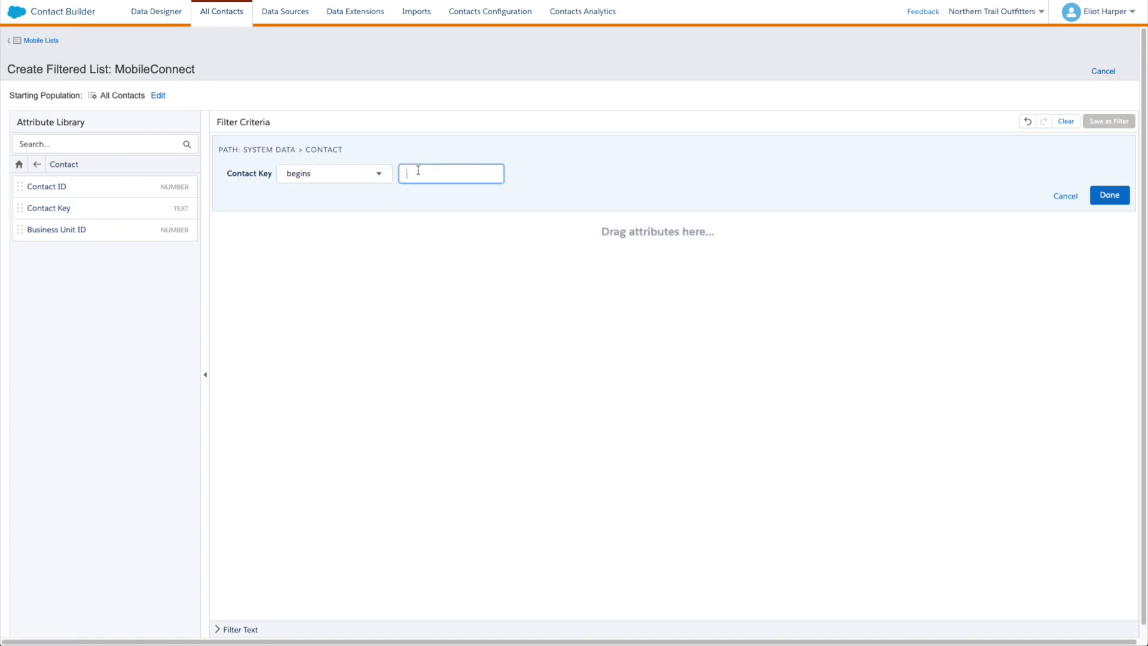
{"action": "left_click", "coordinate": [1110, 195]}
- Add a second criterion: Business Unit ID equals 110006623
{"action": "left_click_drag", "start_coordinate": [141, 239], "coordinate": [283, 167]}
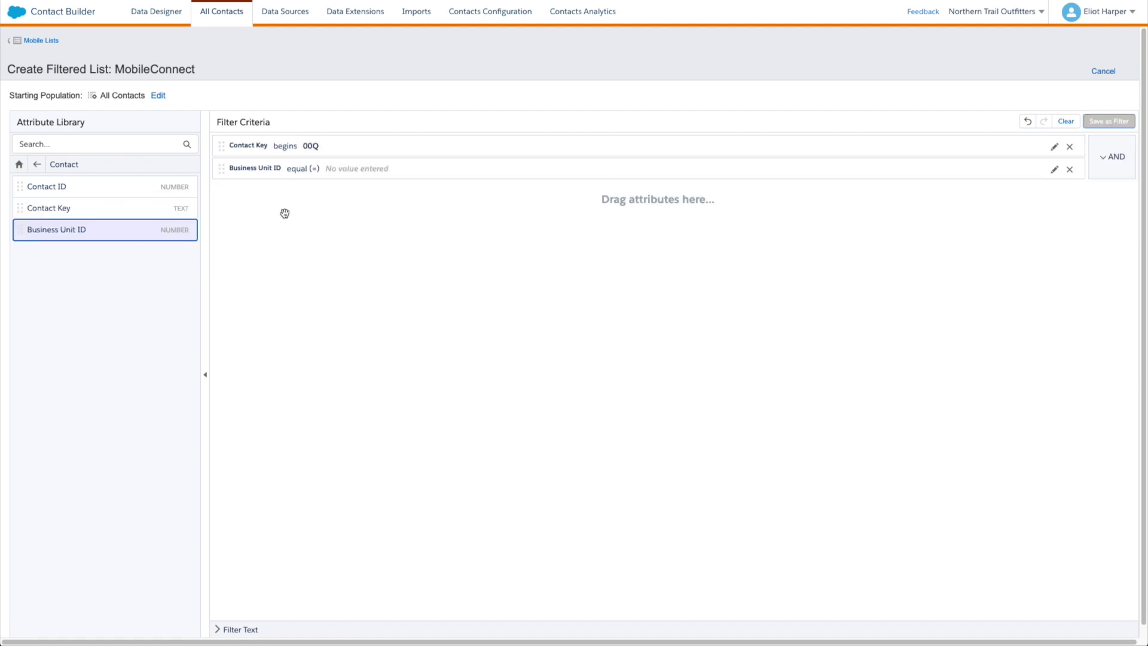
{"action": "left_click", "coordinate": [343, 170]}
{"action": "left_click", "coordinate": [466, 196]}
{"action": "type", "text": "110006623"}
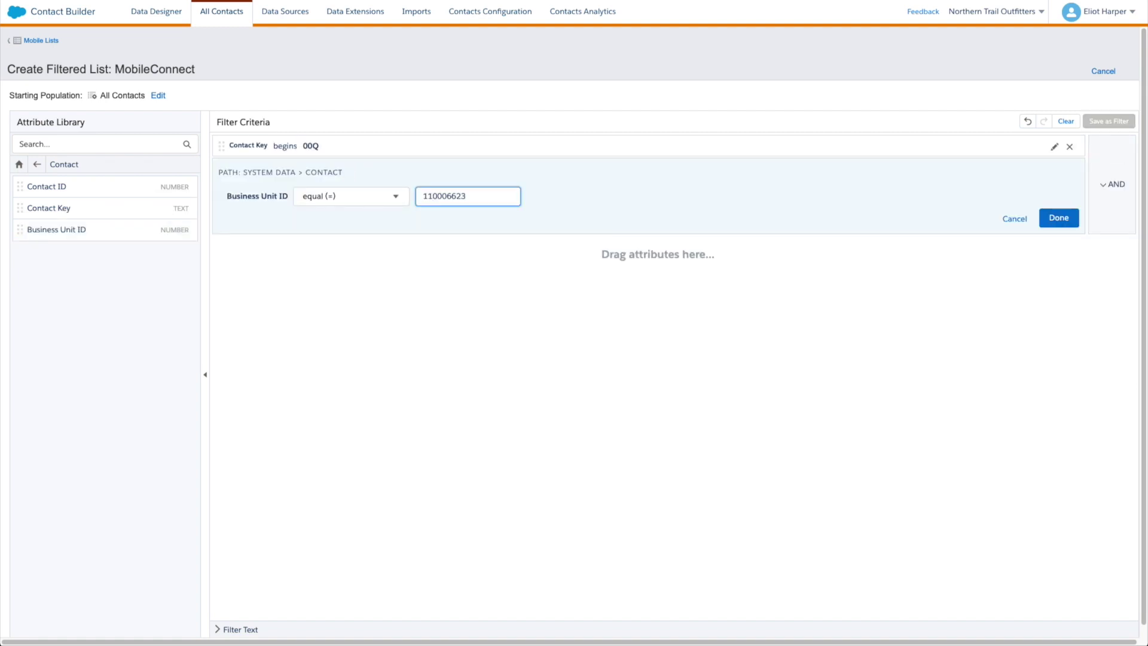
{"action": "left_click", "coordinate": [1059, 218]}
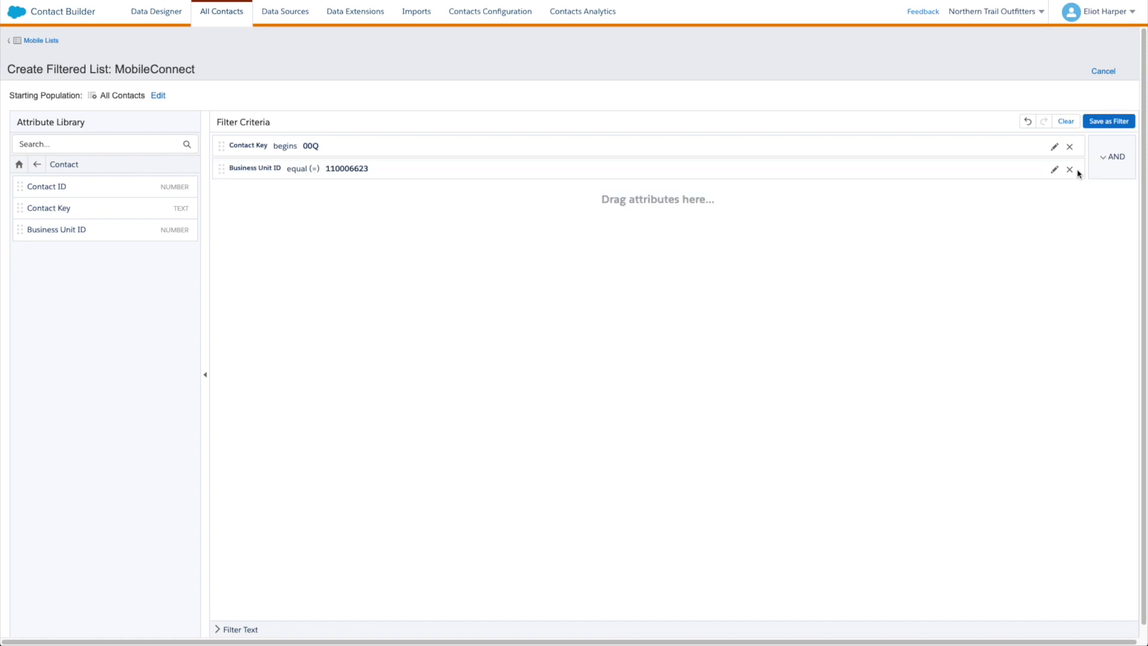
- Save the filter as list 'All Leads from MID 110006623' and return to All Contacts
{"action": "left_click", "coordinate": [1109, 121]}
{"action": "left_click", "coordinate": [574, 97]}
{"action": "type", "text": "All Leads from MID 110006623"}
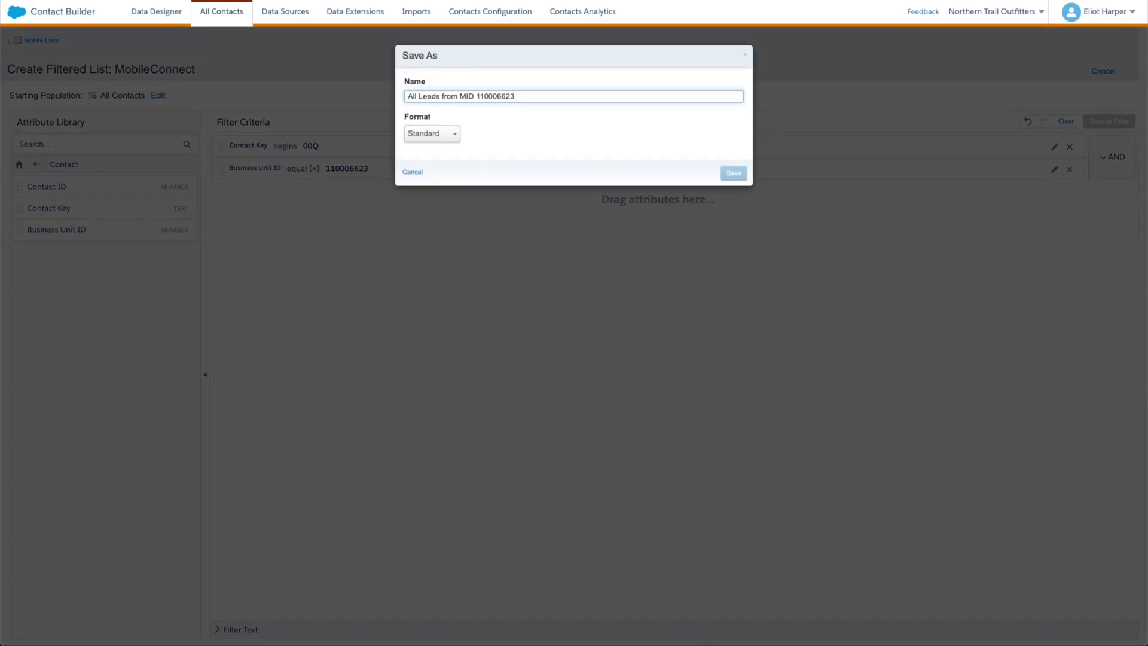
{"action": "left_click", "coordinate": [733, 172]}
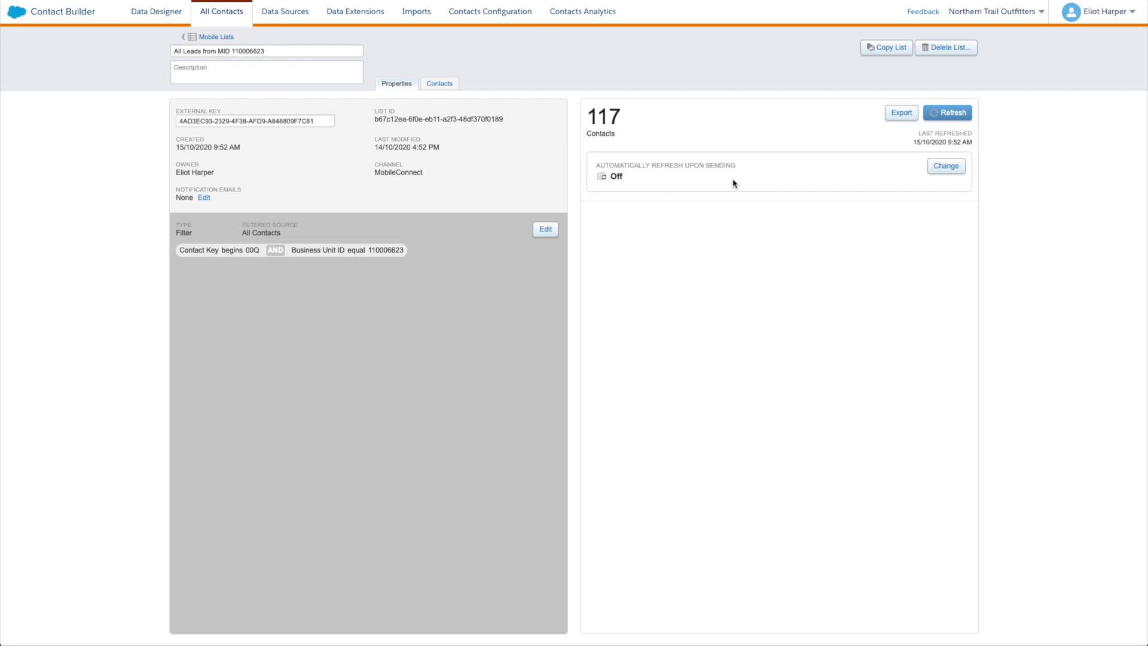
{"action": "left_click", "coordinate": [222, 12]}
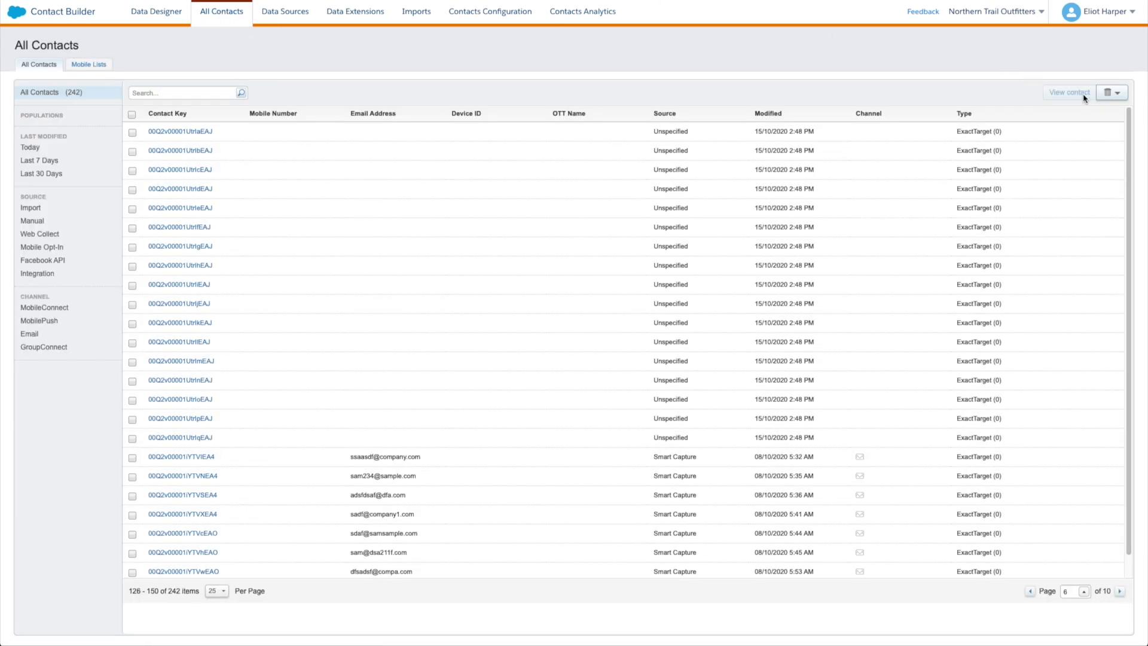
- Open Delete Contacts and check the 117-contact list 'All Leads from MID 110006623'
{"action": "left_click", "coordinate": [1109, 92]}
{"action": "left_click", "coordinate": [1044, 119]}
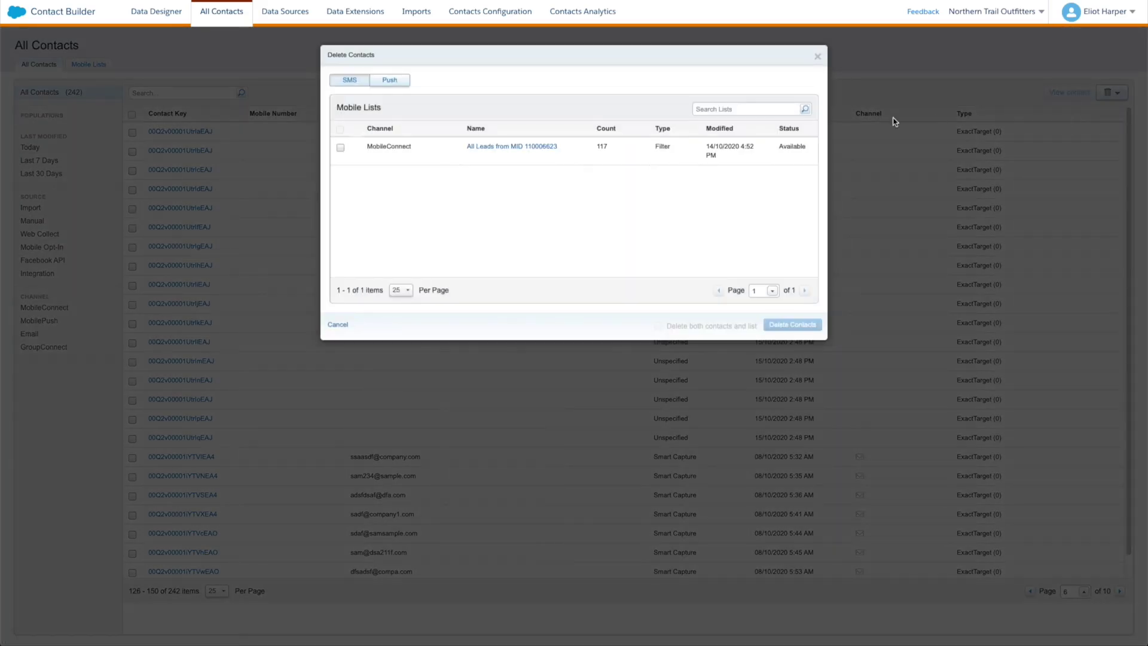
{"action": "left_click", "coordinate": [339, 148]}
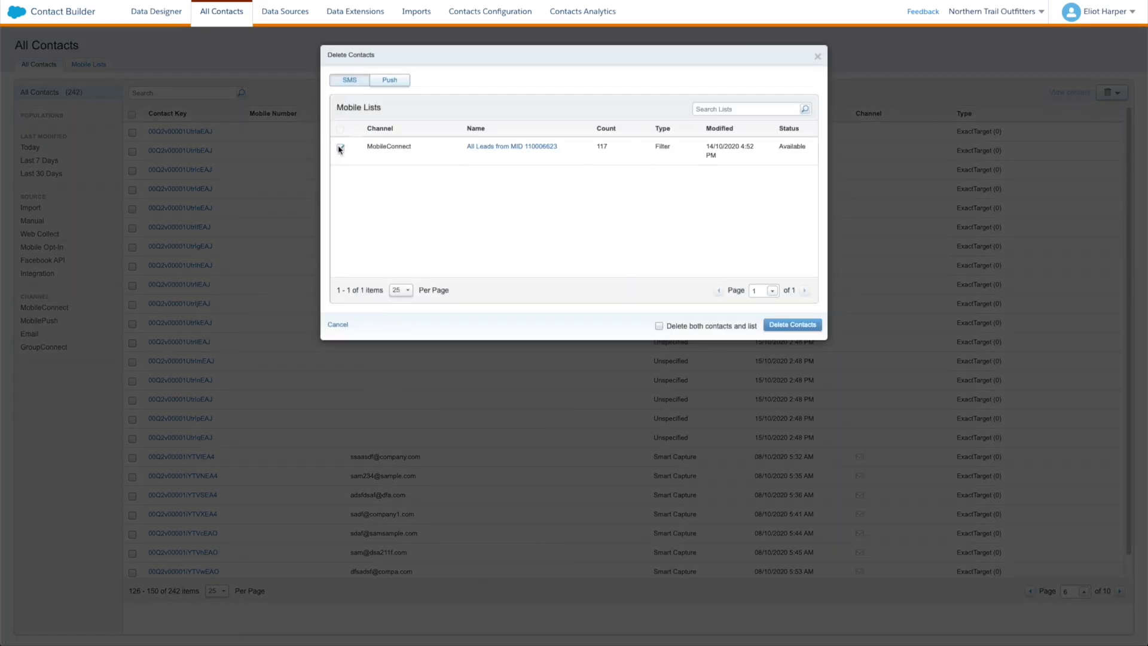